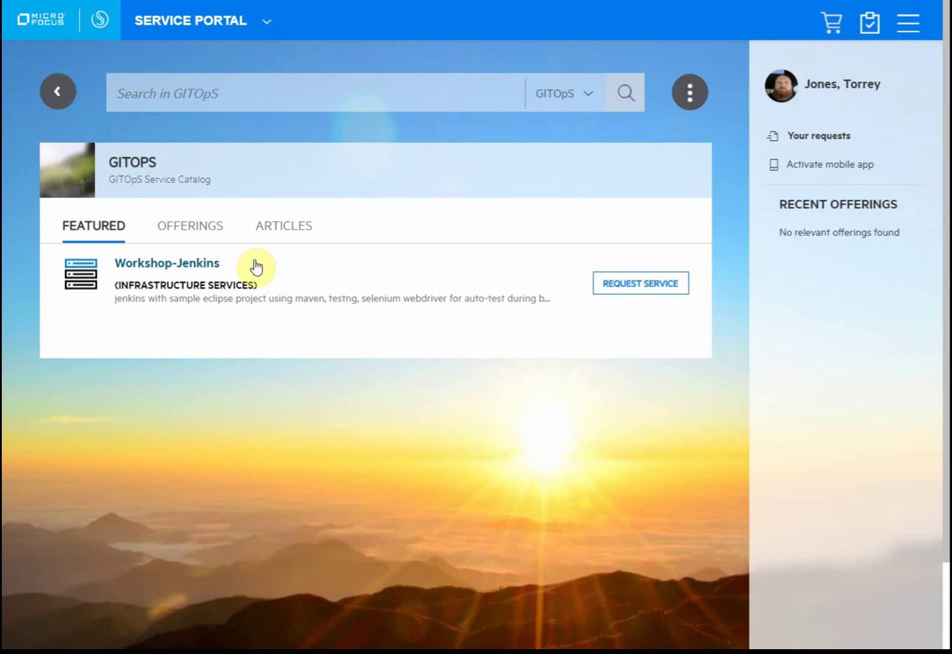
Open the Workshop-Jenkins offering and enter "Sample Order for workshop video recording" as the business justification
left_click(188, 263)
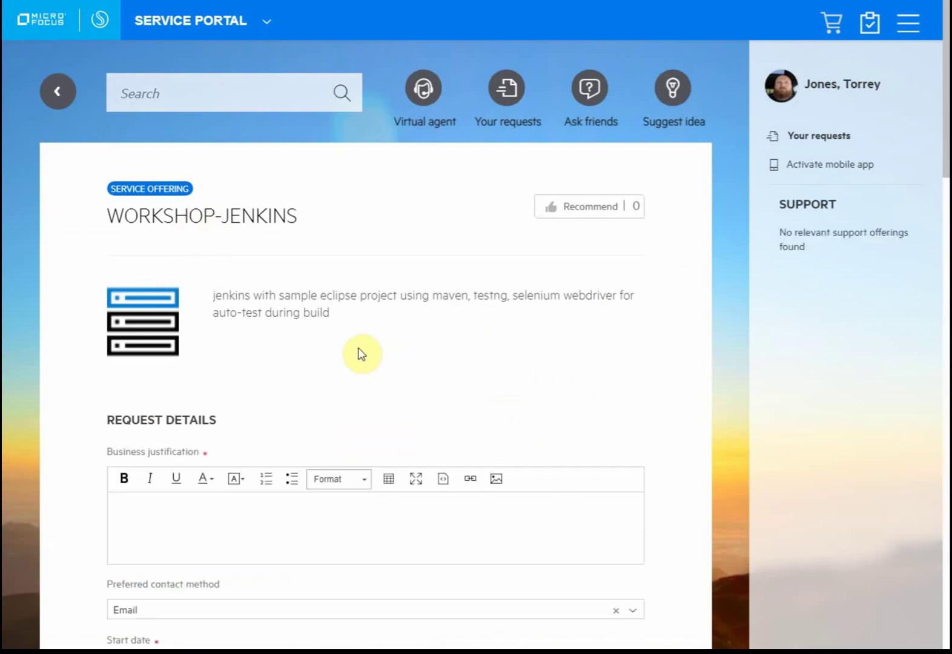
scroll(245, 306, "down", 2)
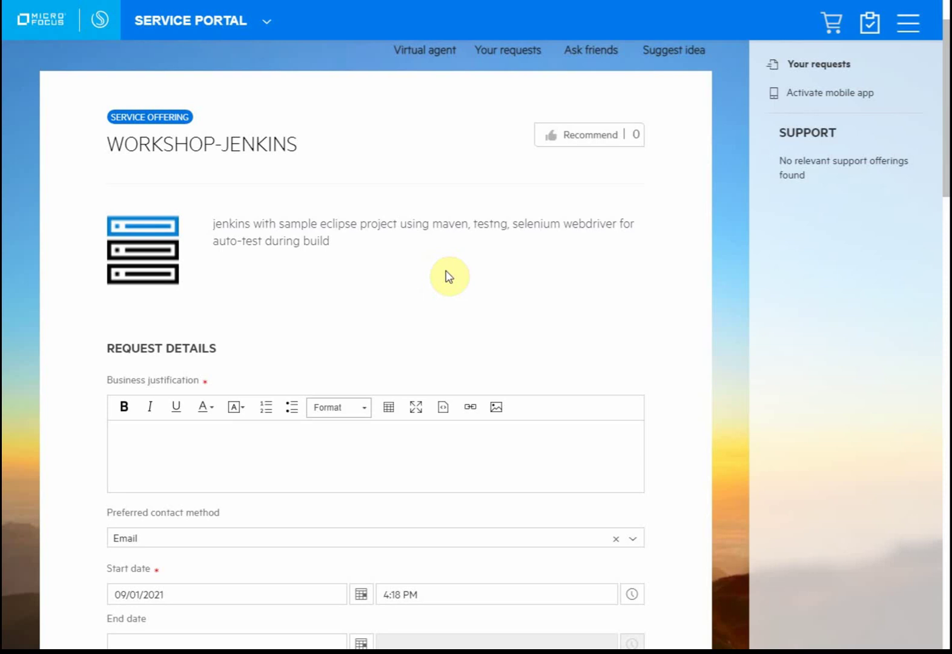
scroll(449, 275, "down", 1)
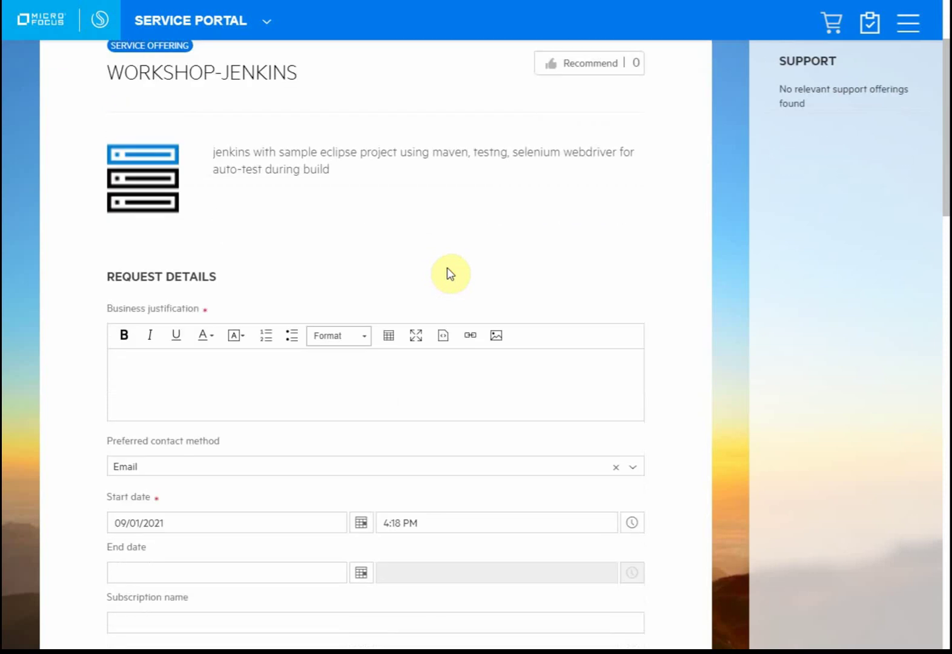
scroll(425, 272, "down", 1)
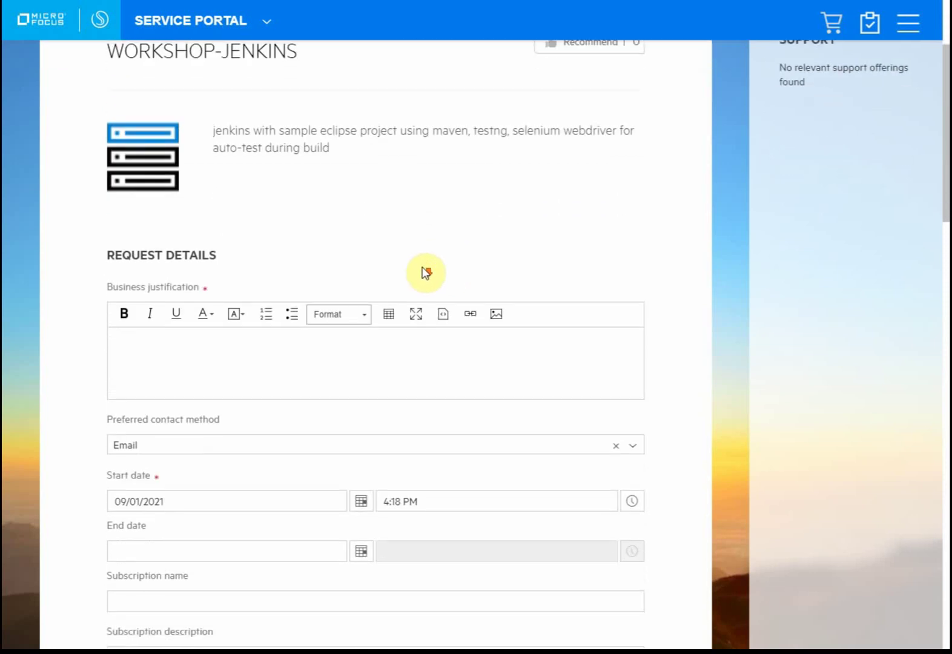
scroll(172, 218, "down", 1)
left_click(283, 228)
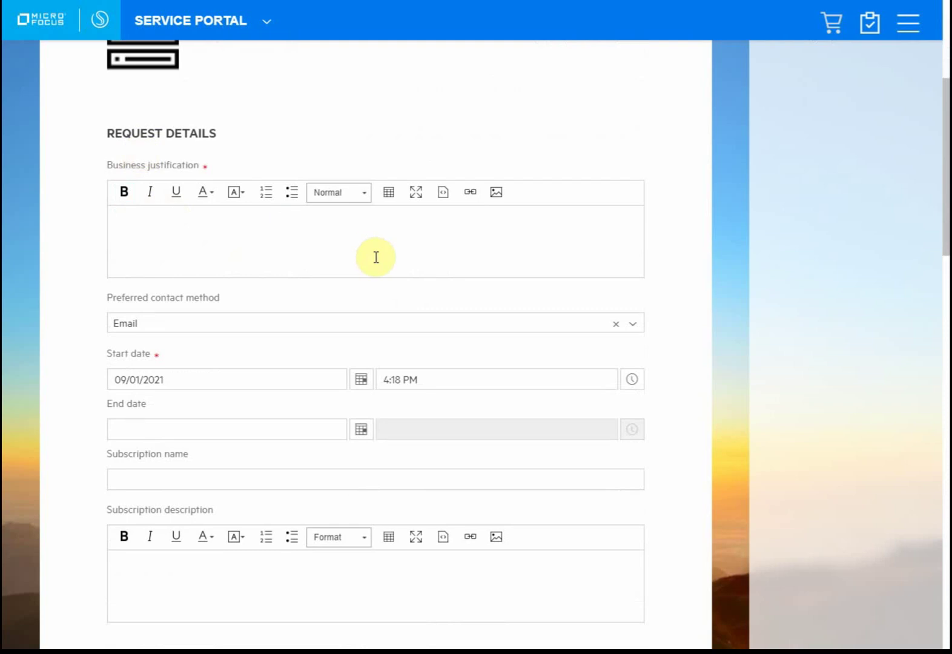
type("Sample ")
type("Order for reso")
key("BackSpace")
key("BackSpace")
key("BackSpace")
key("BackSpace")
type("workshop ")
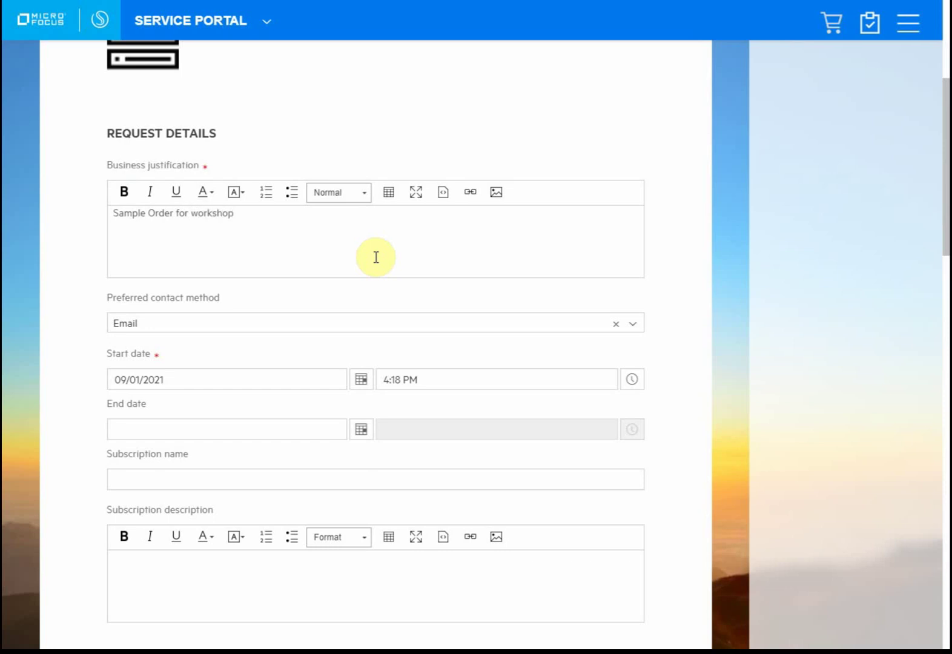
type("video recording")
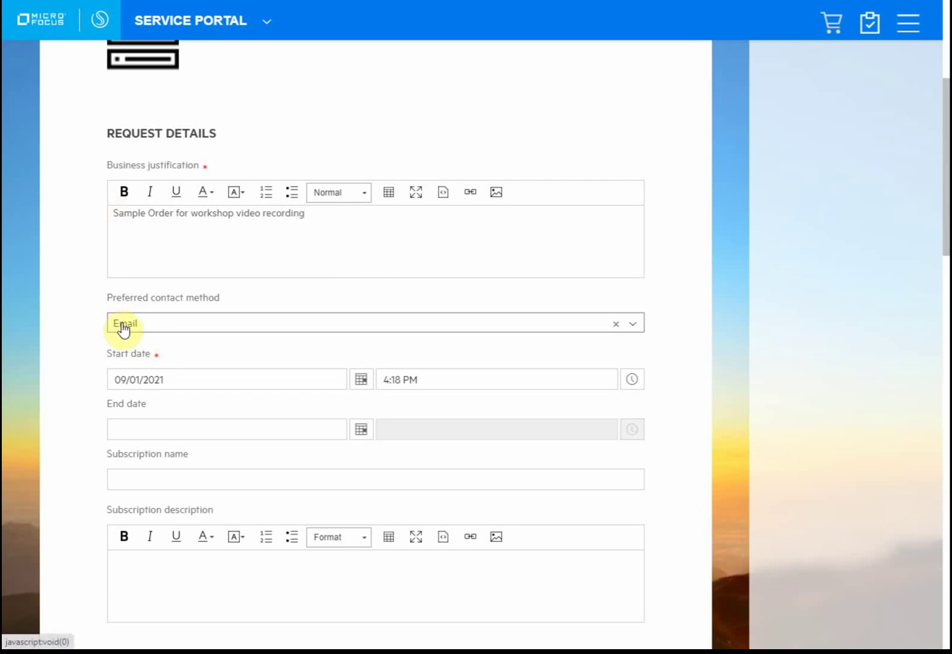
Check the options for the preferred contact method and look over the request fields below it
left_click(152, 327)
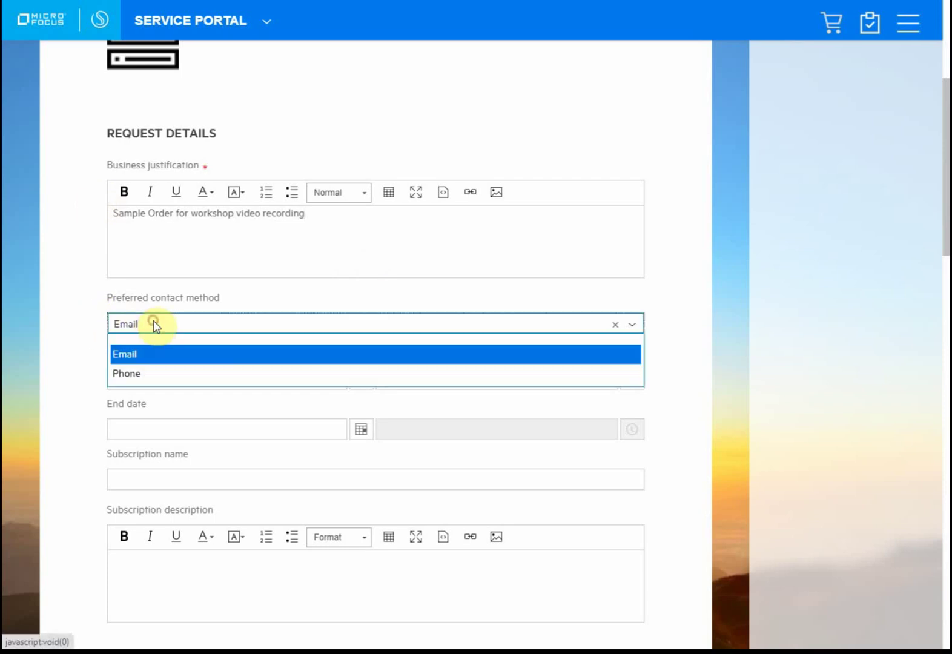
left_click(148, 321)
scroll(83, 337, "down", 4)
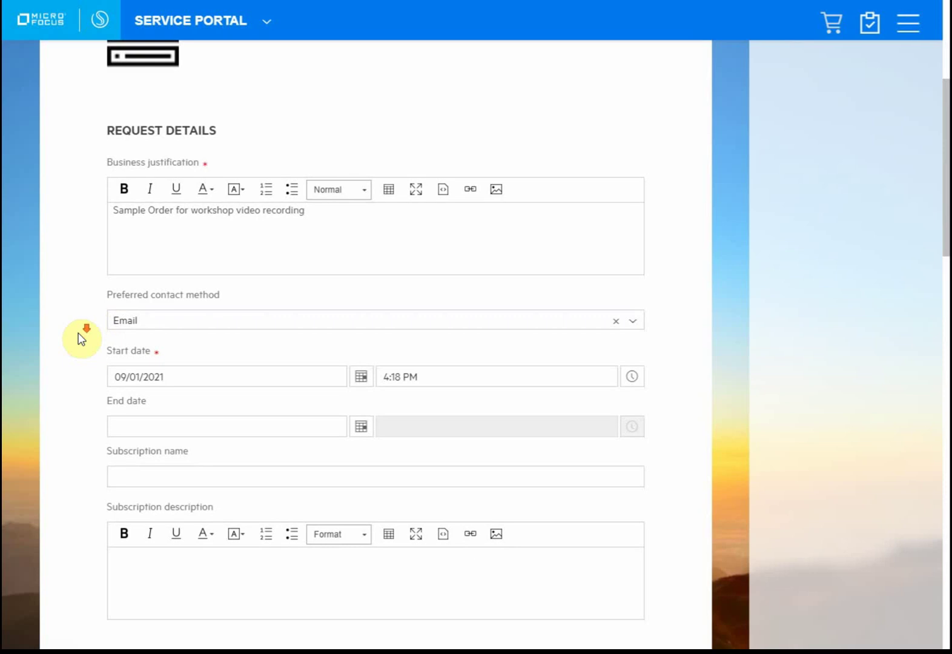
scroll(80, 340, "down", 4)
scroll(80, 338, "up", 5)
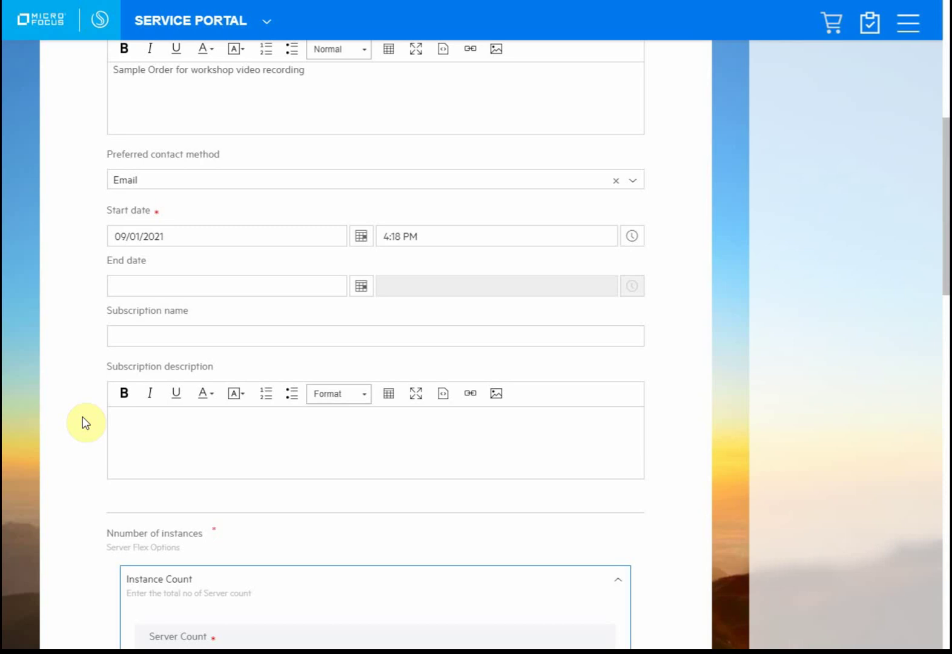
Set the request's end date to 09/03/2021 at 12:00 AM
left_click(359, 288)
left_click(258, 352)
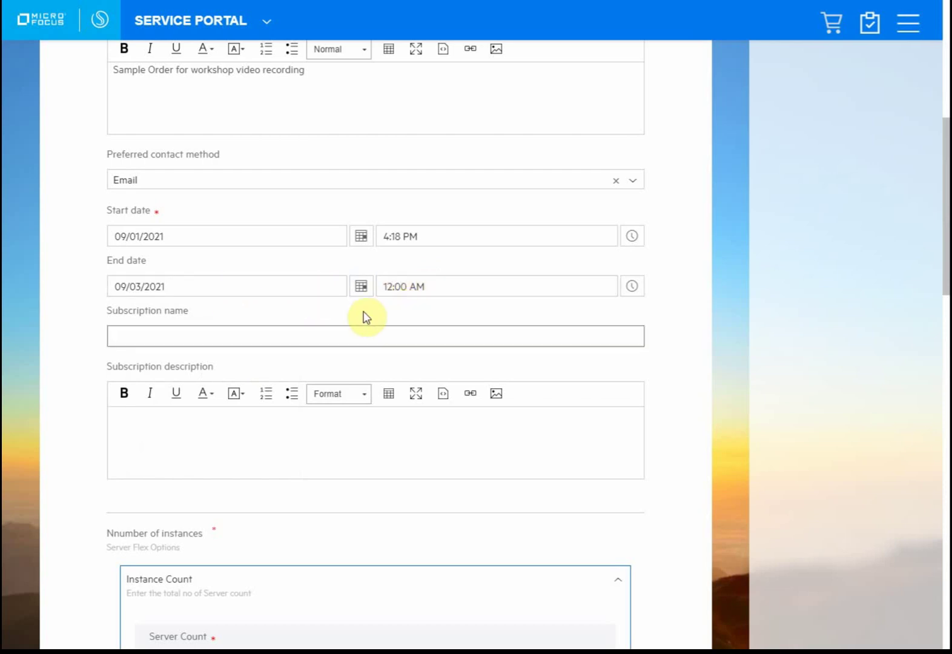
left_click(293, 303)
Name the subscription sample-jenkins-for-recording and copy that name into the subscription description
left_click(237, 338)
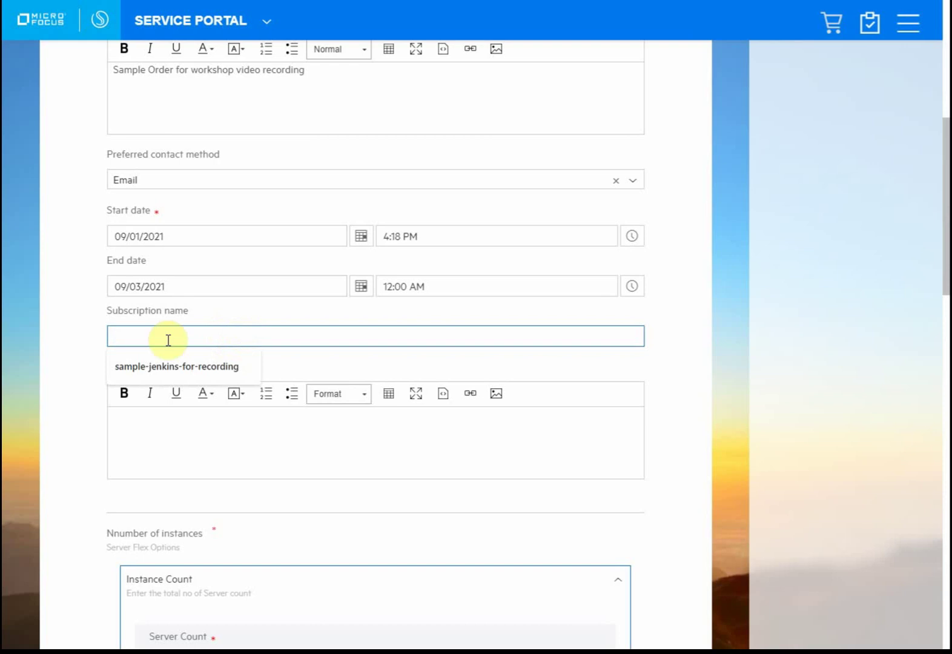
left_click(170, 367)
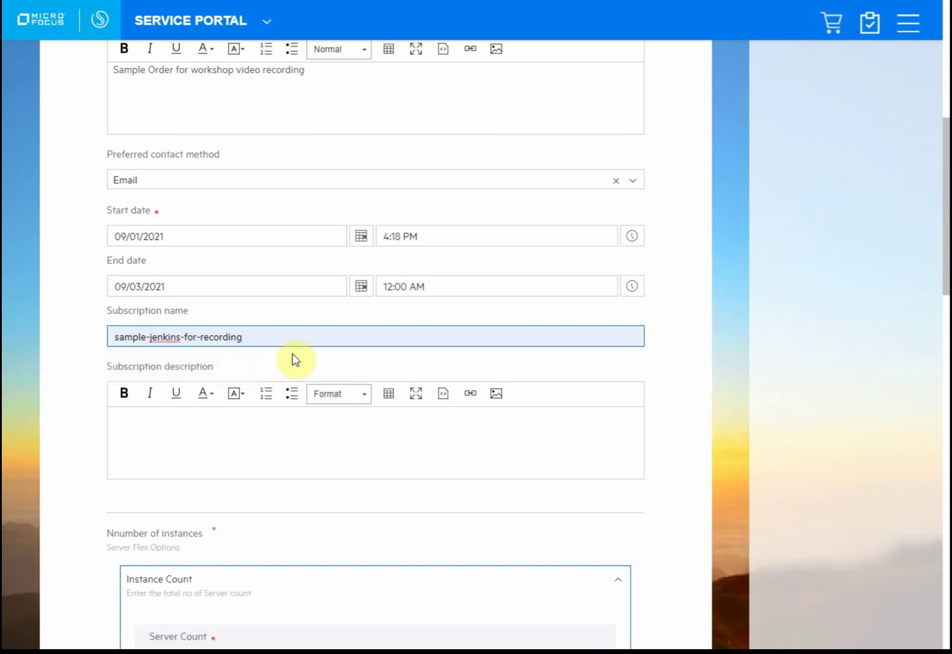
left_click_drag(253, 344, 34, 366)
key("ctrl+c")
left_click(213, 442)
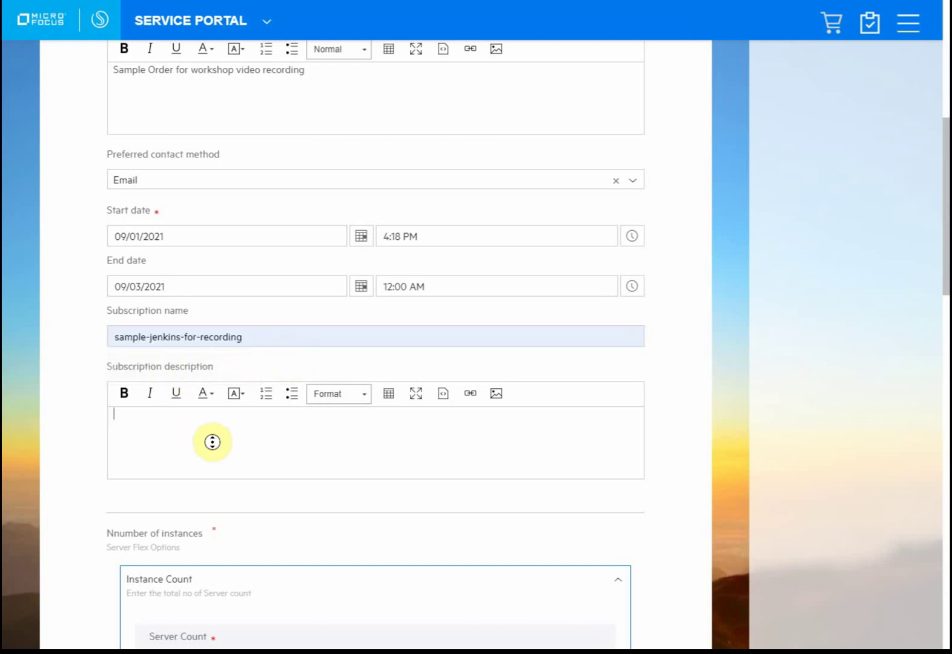
key("ctrl+v")
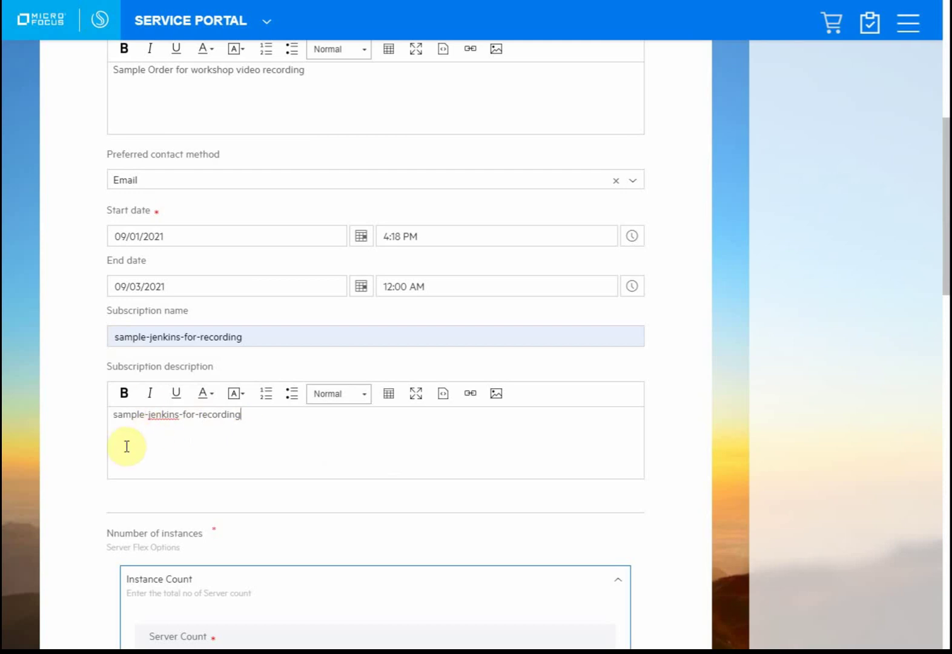
Choose GITOpS AWS as the resource provider in the Amazon EC2 instance configuration
scroll(98, 442, "down", 5)
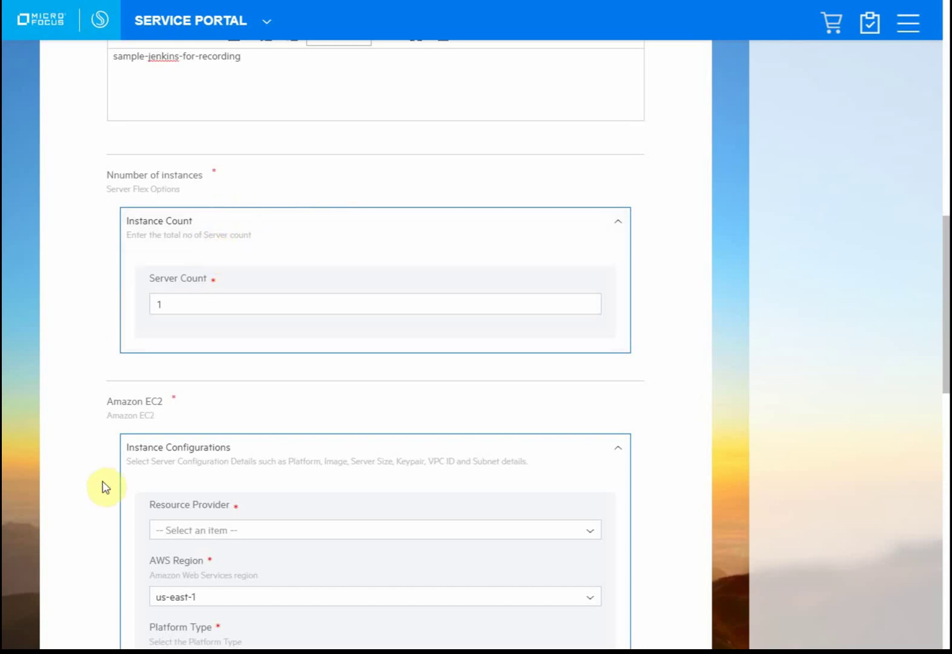
scroll(100, 473, "down", 4)
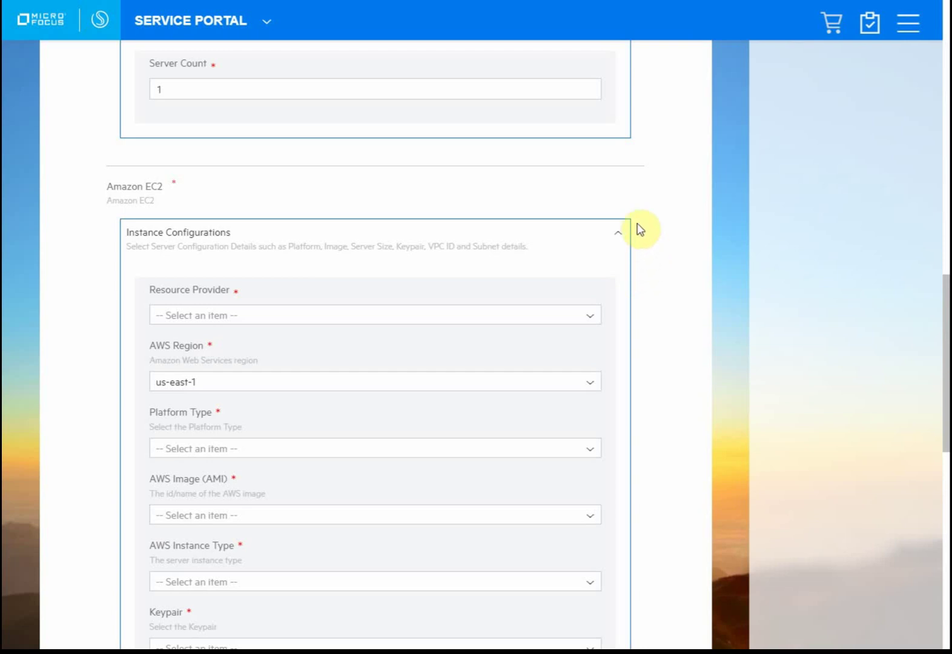
left_click(383, 94)
left_click(265, 311)
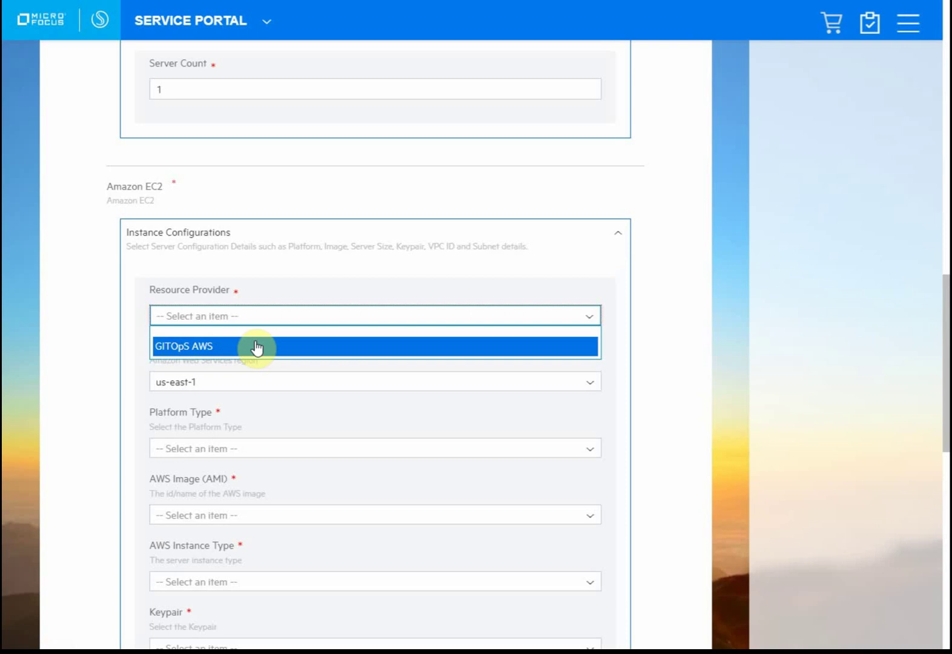
left_click(257, 347)
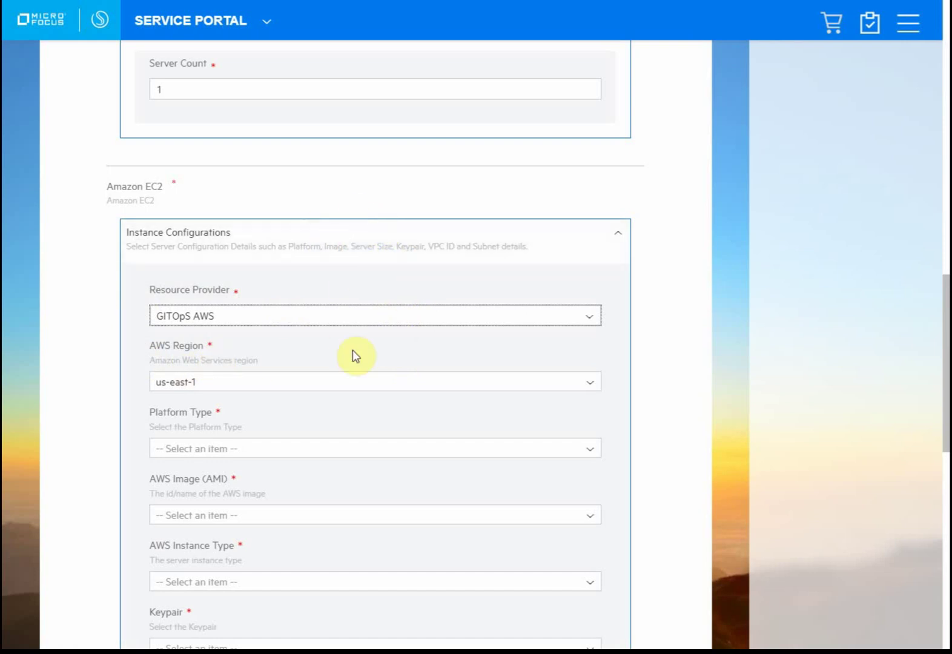
Set the EC2 instance's platform type to Windows and its AWS image to WorkshopJenkins
scroll(357, 357, "down", 3)
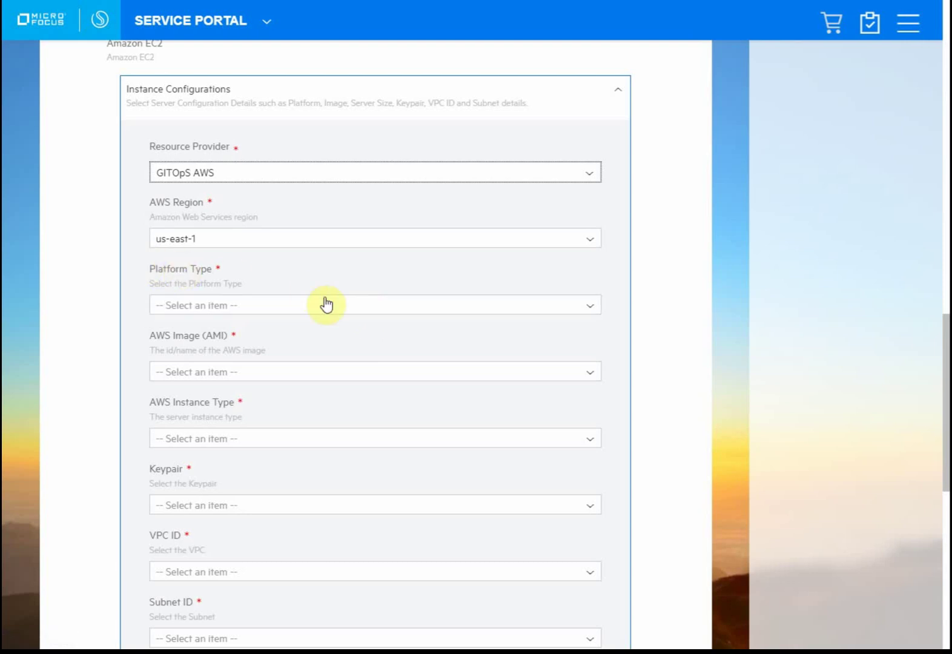
left_click(348, 305)
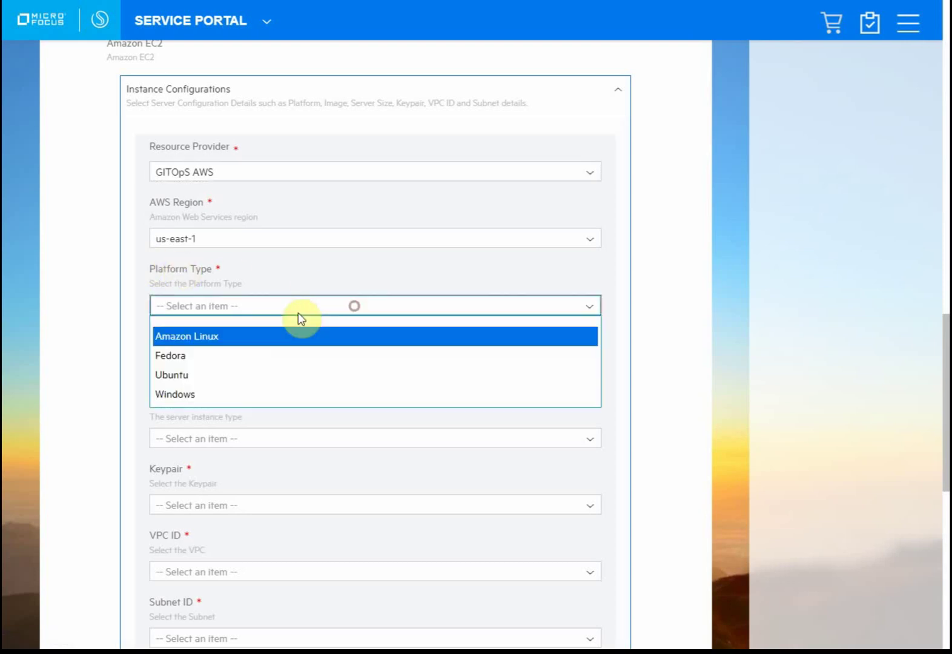
left_click(286, 394)
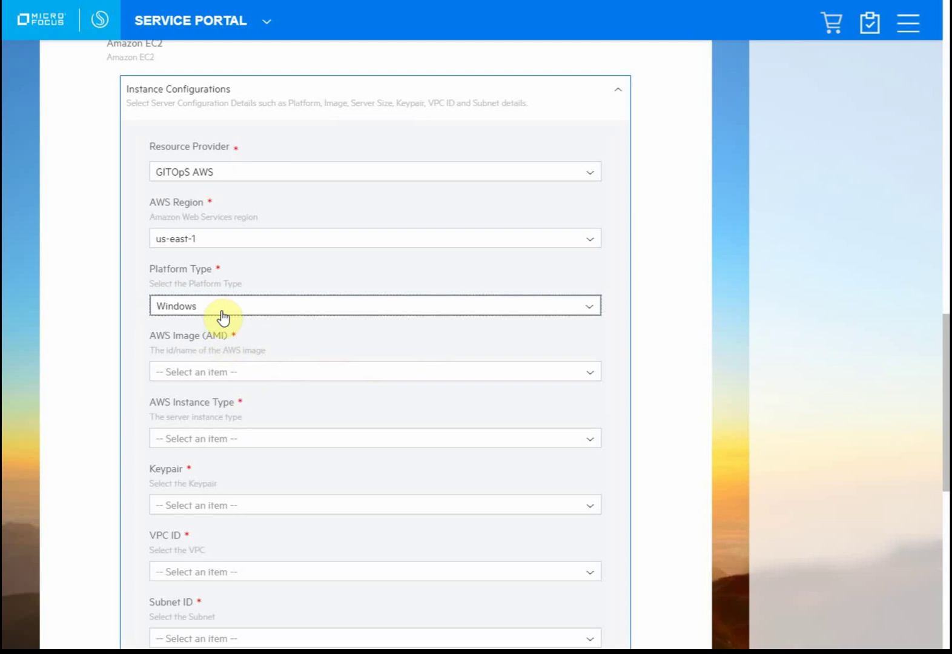
left_click(329, 372)
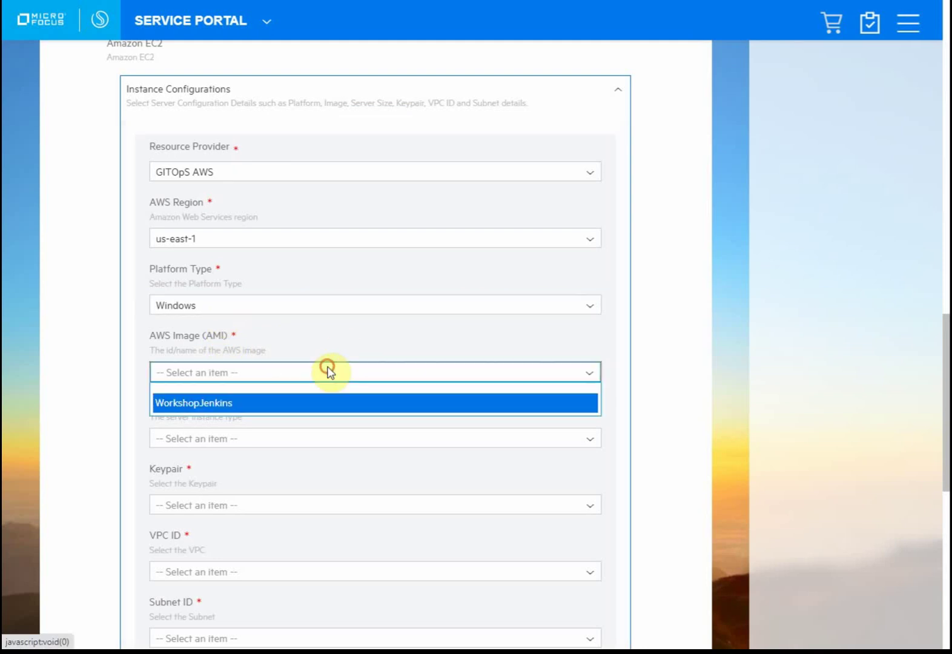
left_click(280, 409)
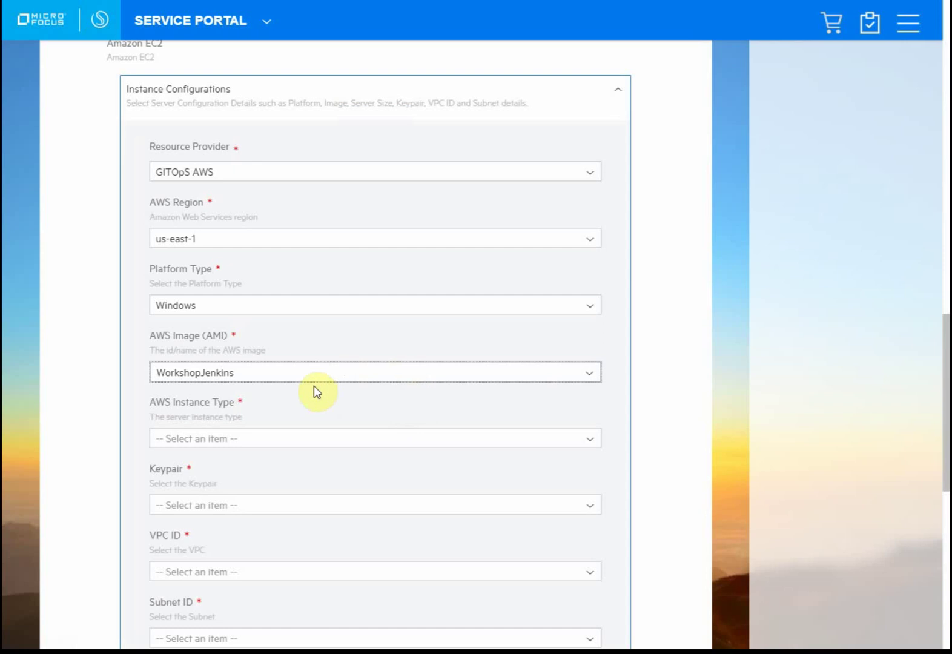
Set the AWS instance type to t2.medium and review the other sizes on offer without changing it
scroll(397, 417, "down", 2)
scroll(397, 418, "down", 3)
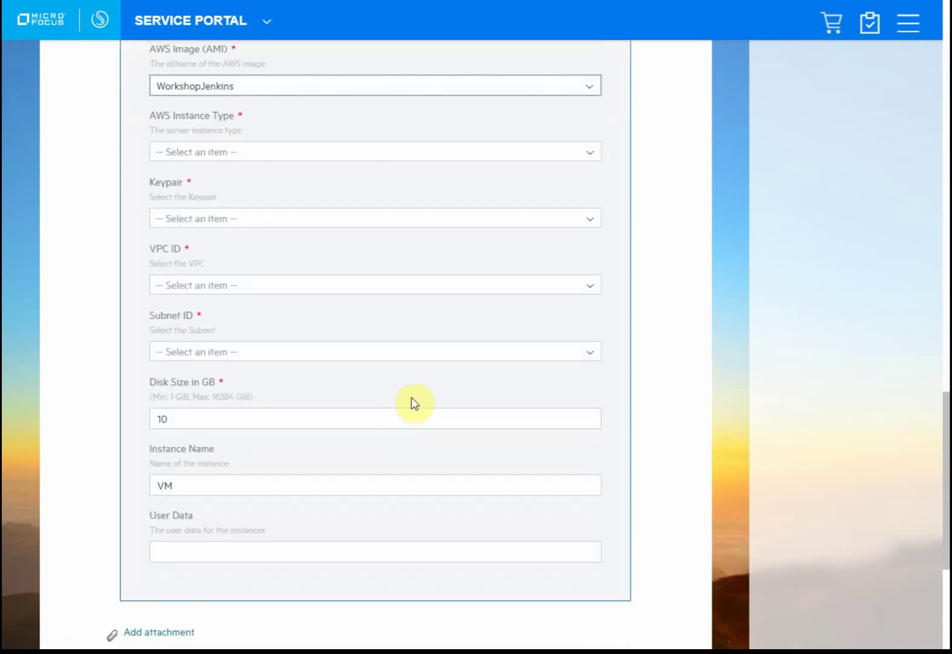
left_click(315, 157)
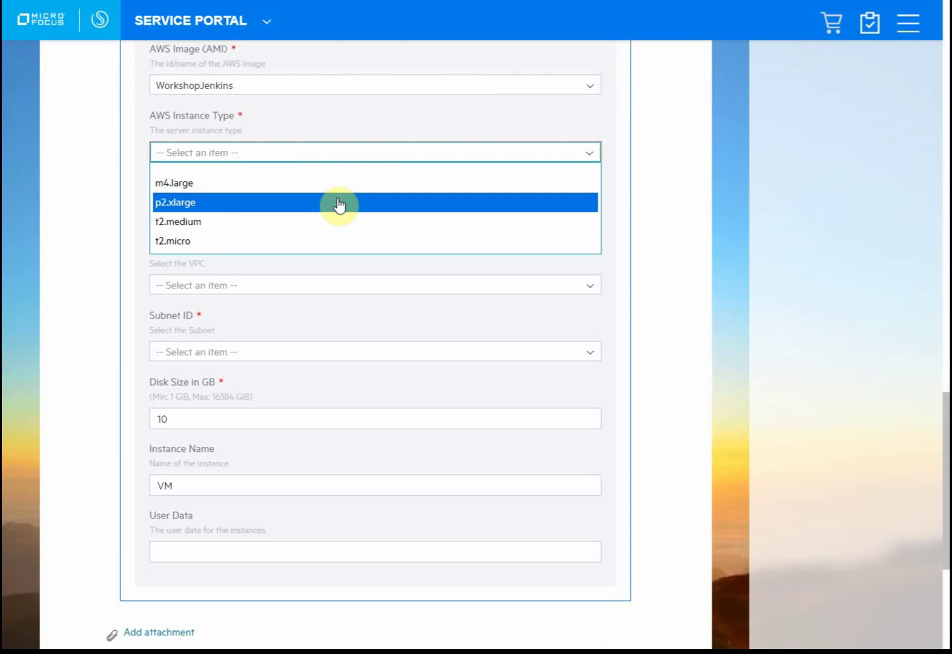
left_click(312, 224)
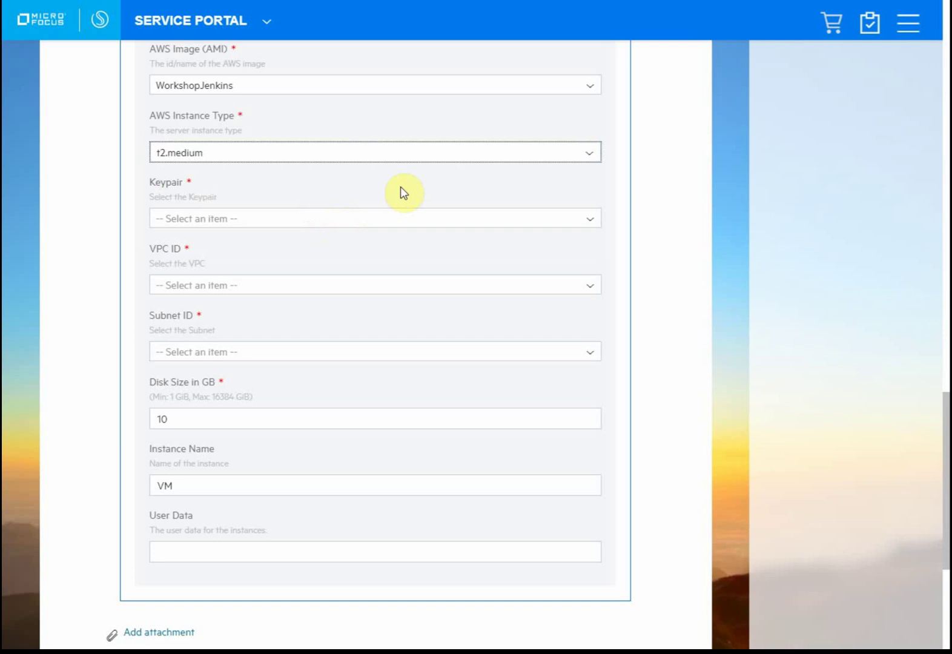
left_click(392, 155)
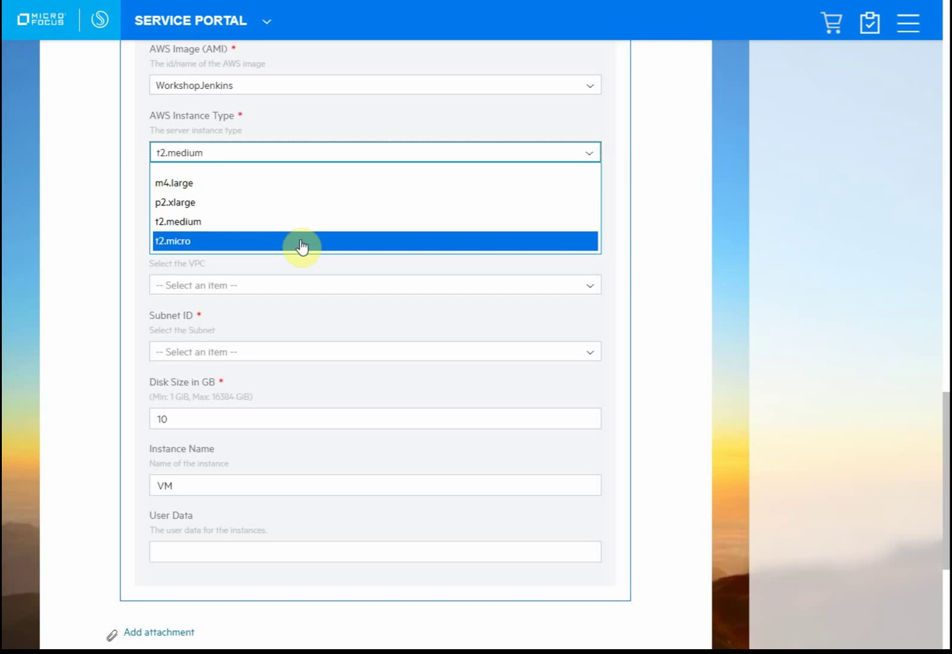
left_click(456, 124)
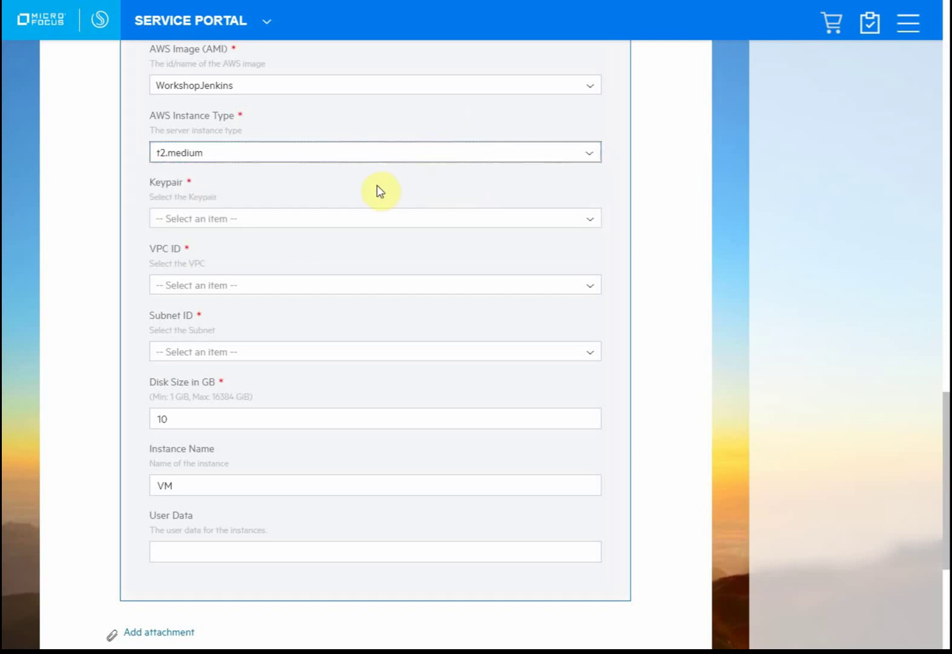
Assign the Workshop-Jenkins-Aug2021 keypair and the VPC vpc-014345f1678b67a11 to the instance
left_click(370, 222)
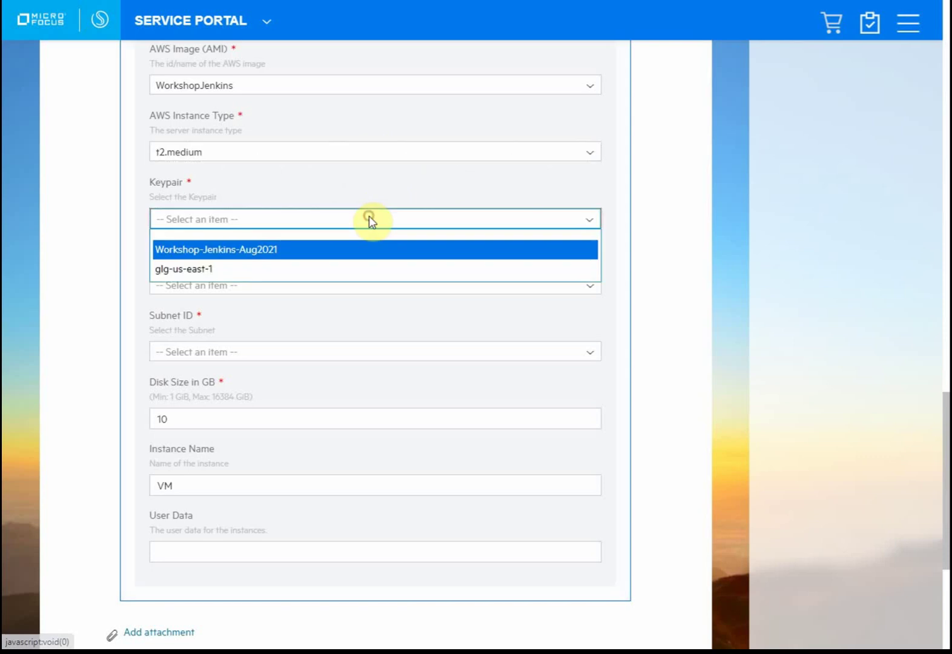
left_click(362, 250)
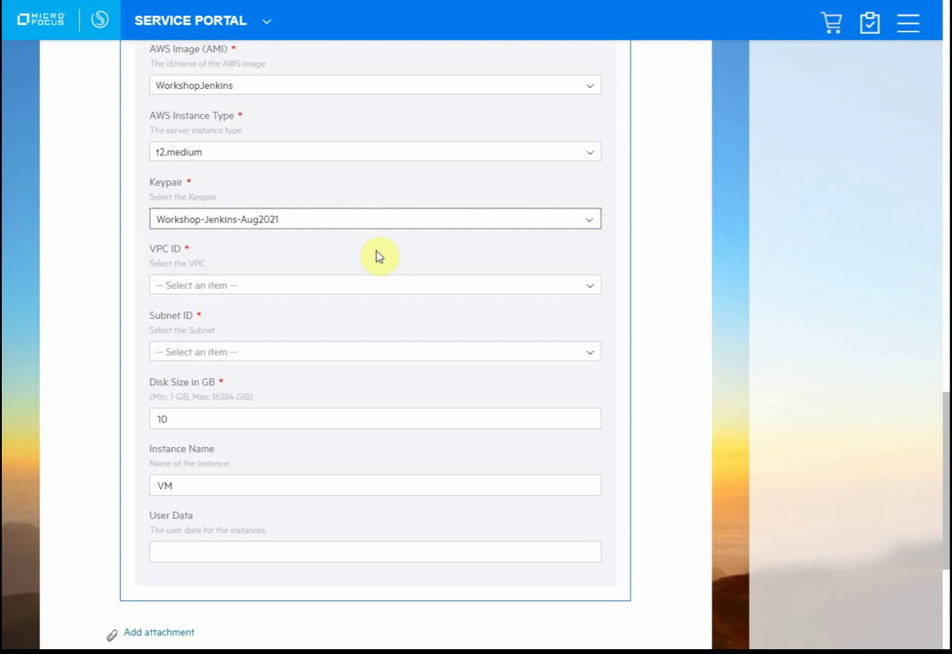
left_click(373, 286)
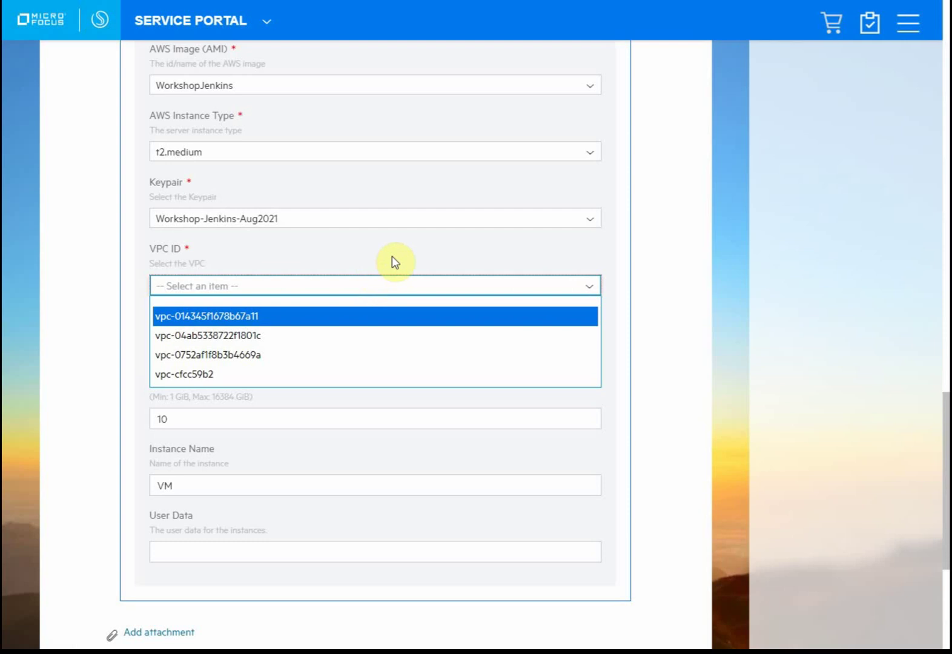
left_click(390, 259)
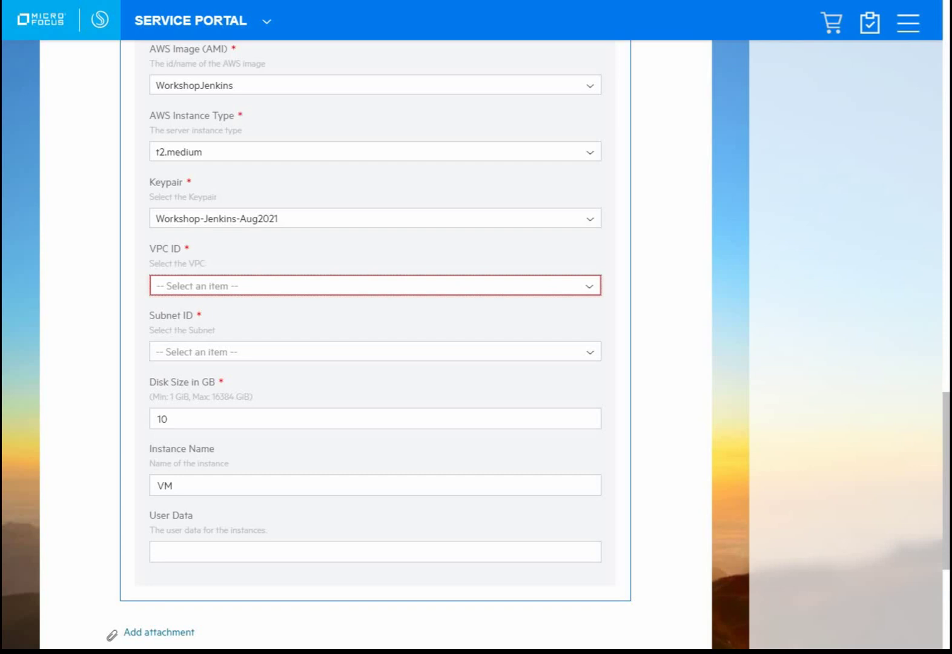
key("Down")
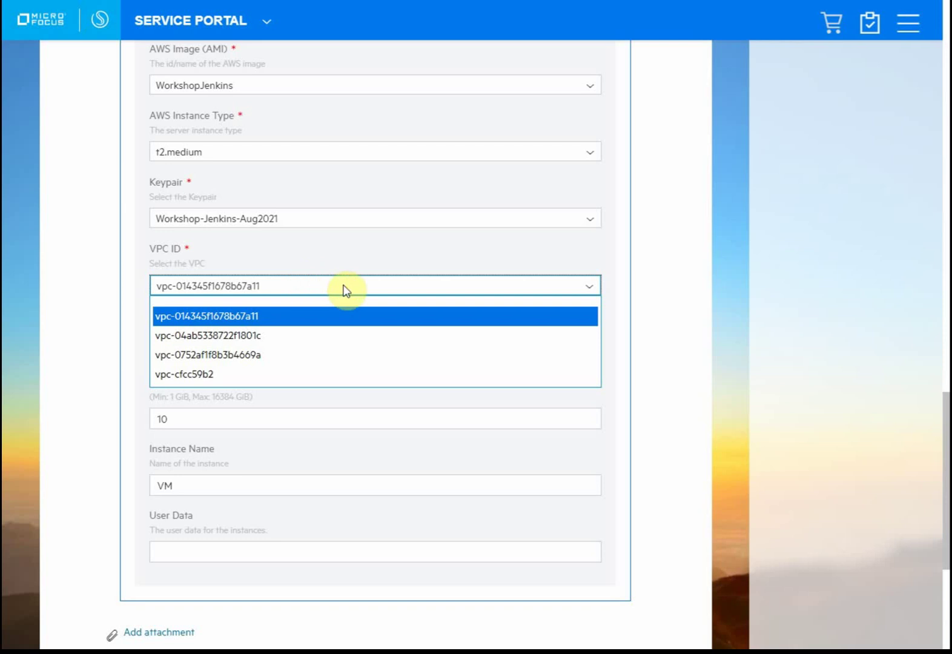
left_click(261, 316)
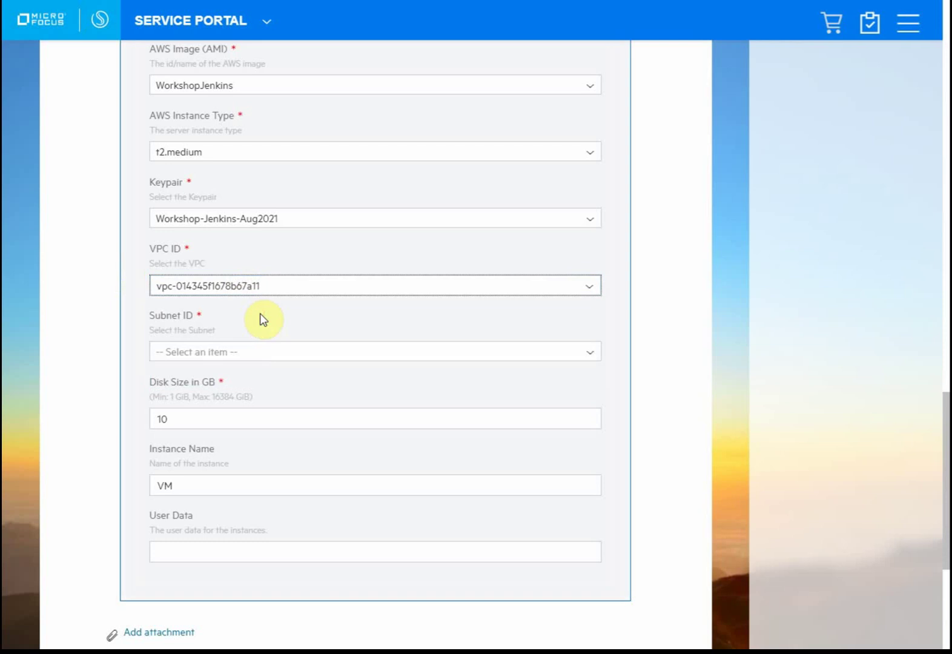
Assign subnet-0760d2ba29a872aee to the EC2 instance and set its disk size to 75 GB
left_click(246, 353)
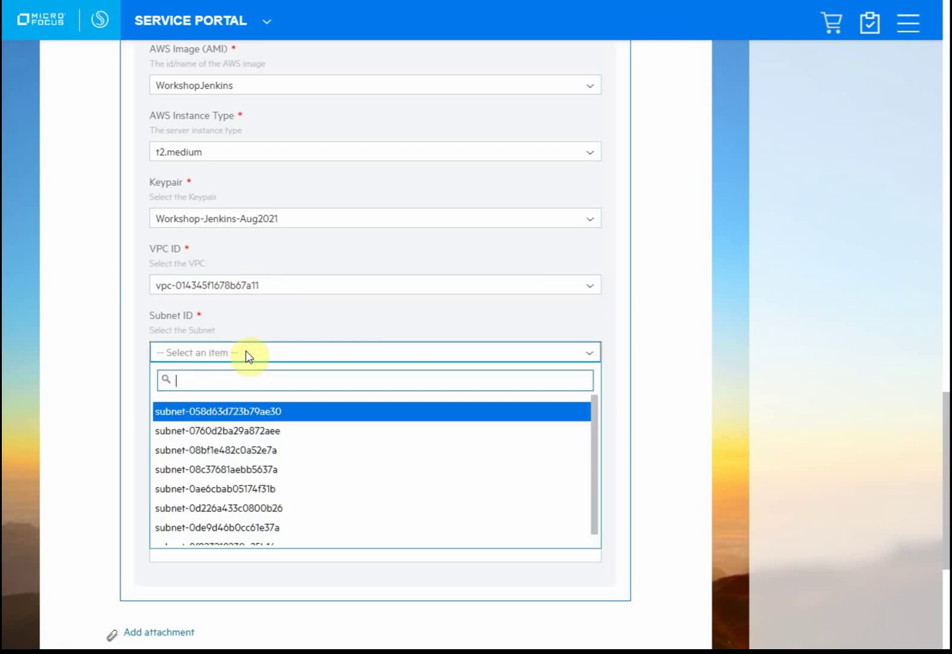
left_click(278, 434)
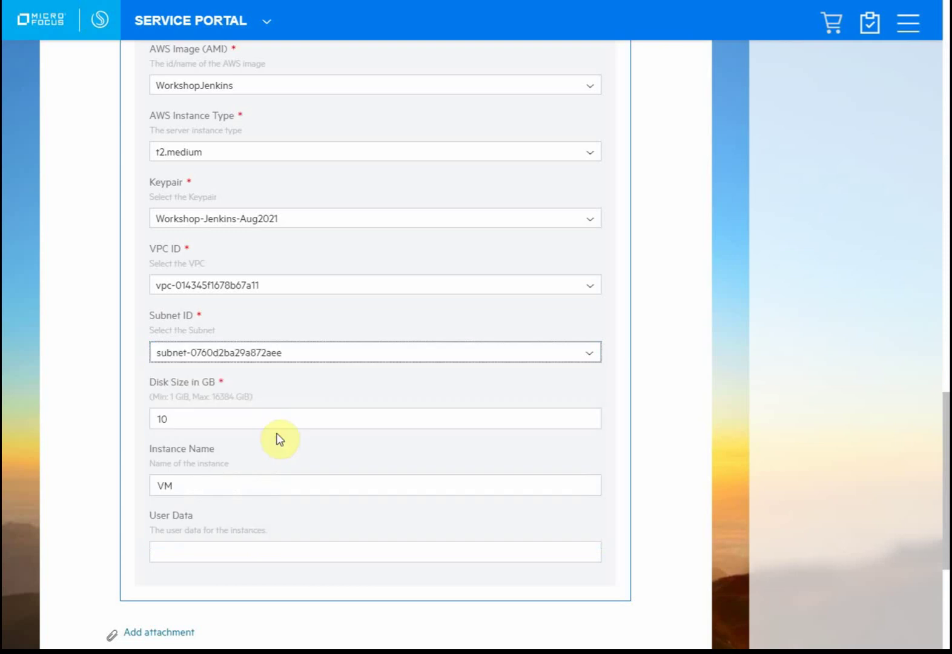
left_click(379, 418)
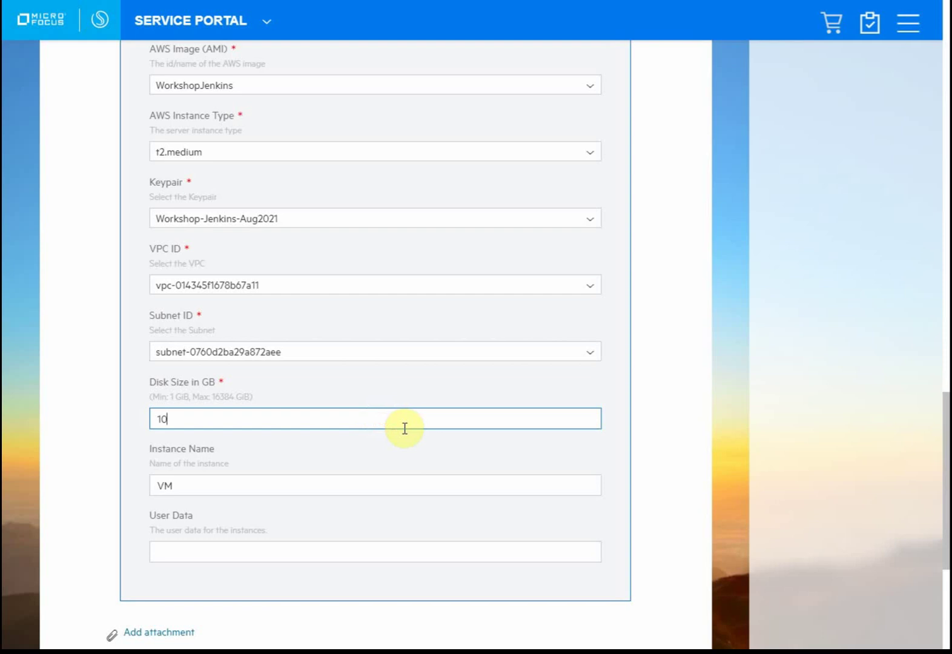
key("BackSpace")
key("BackSpace")
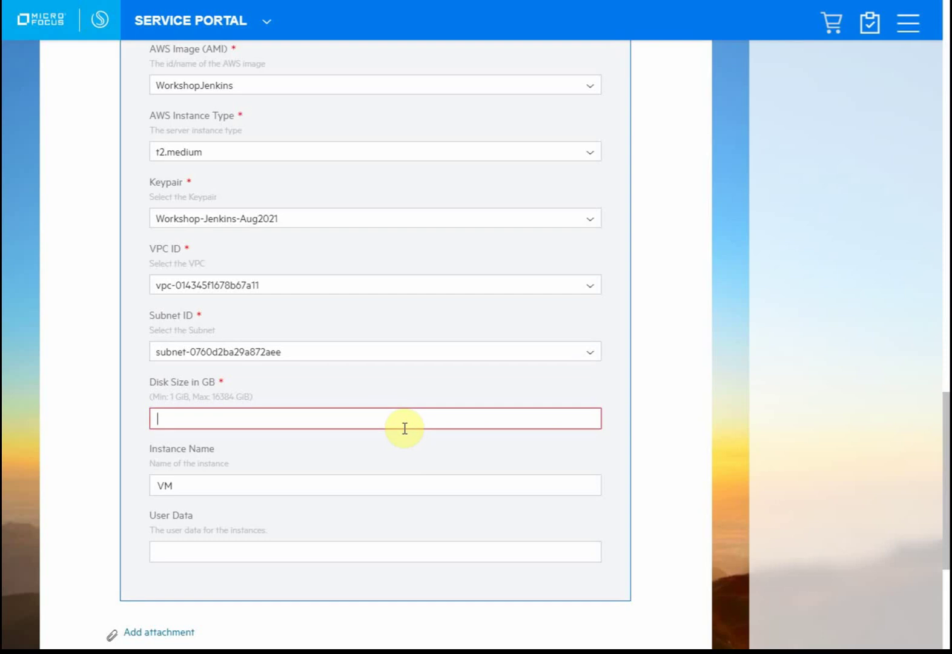
type("85")
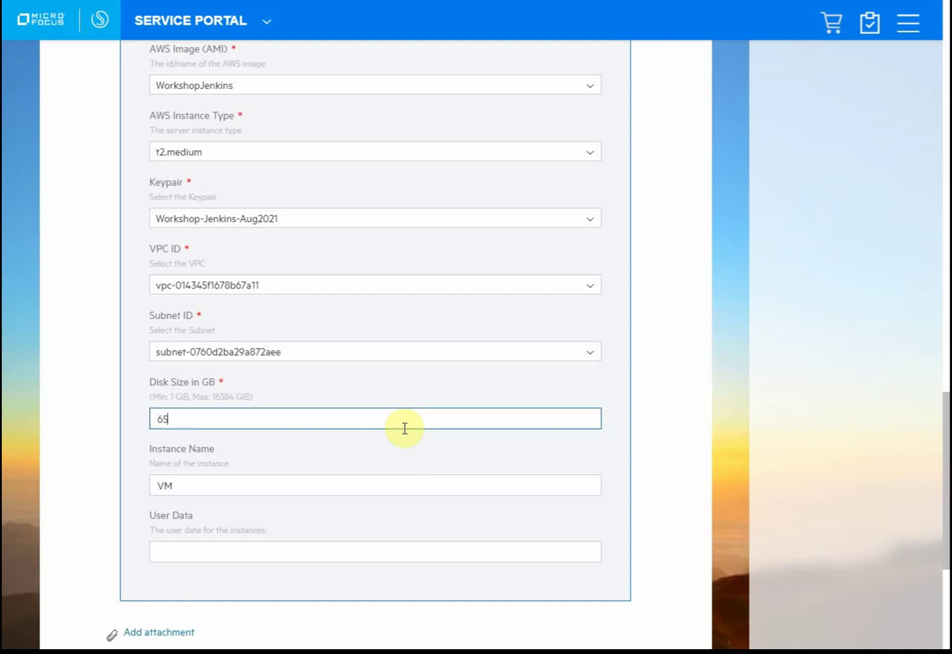
key("BackSpace")
key("BackSpace")
type("75")
Name the instance "sample-workshop-" followed by the requester's name, and submit the service request
left_click(237, 485)
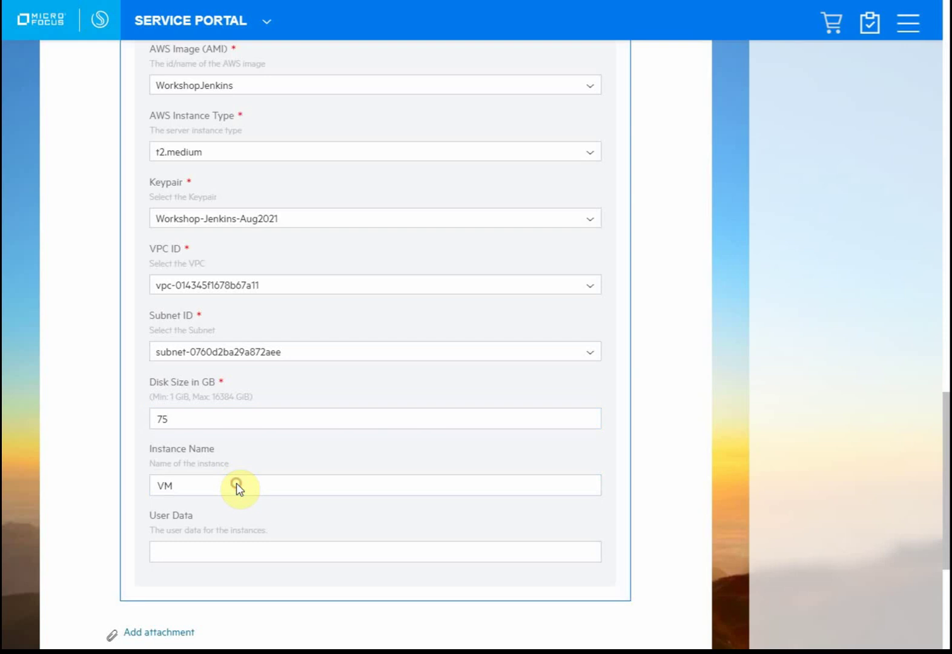
left_click(201, 484)
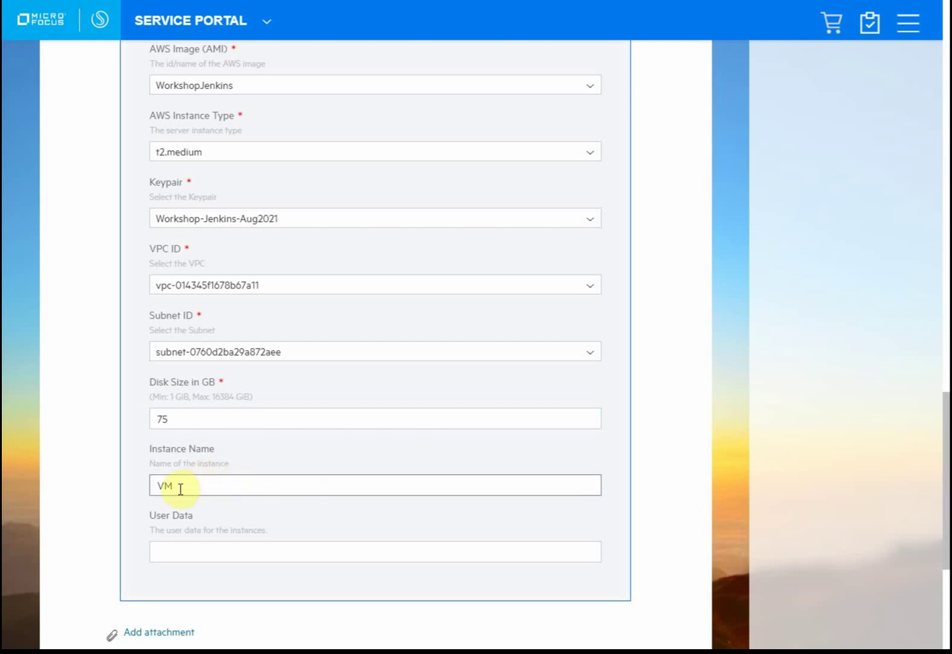
double_click(175, 487)
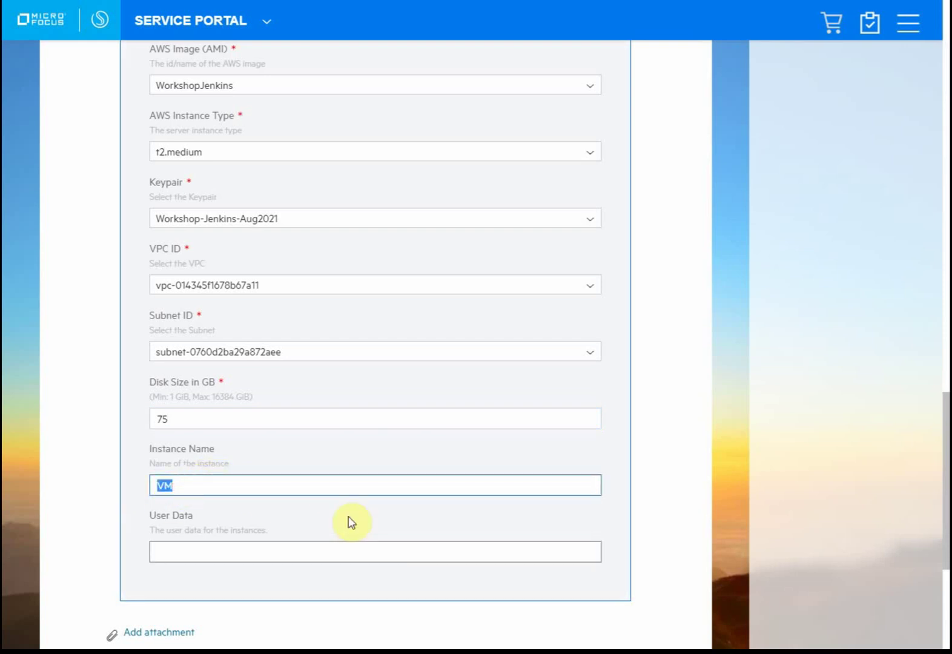
type("sample-workshop")
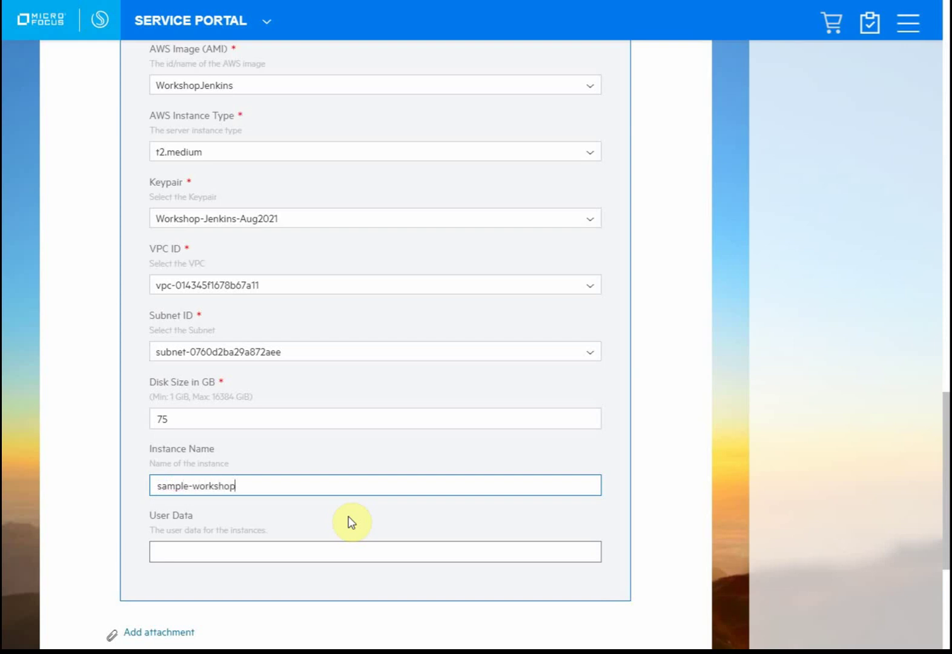
type("-torrey")
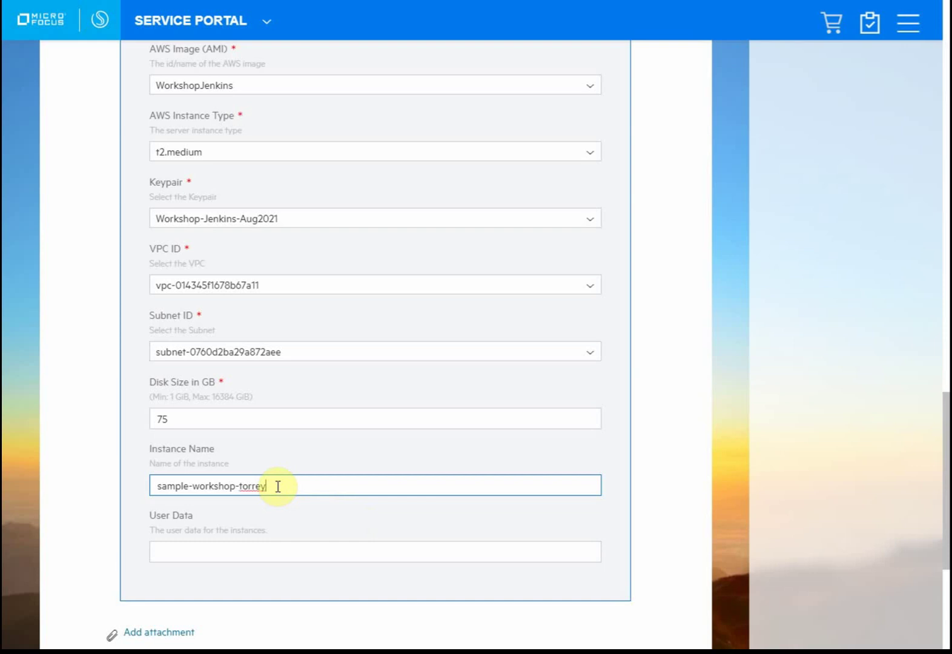
left_click_drag(277, 486, 128, 489)
left_click(298, 489)
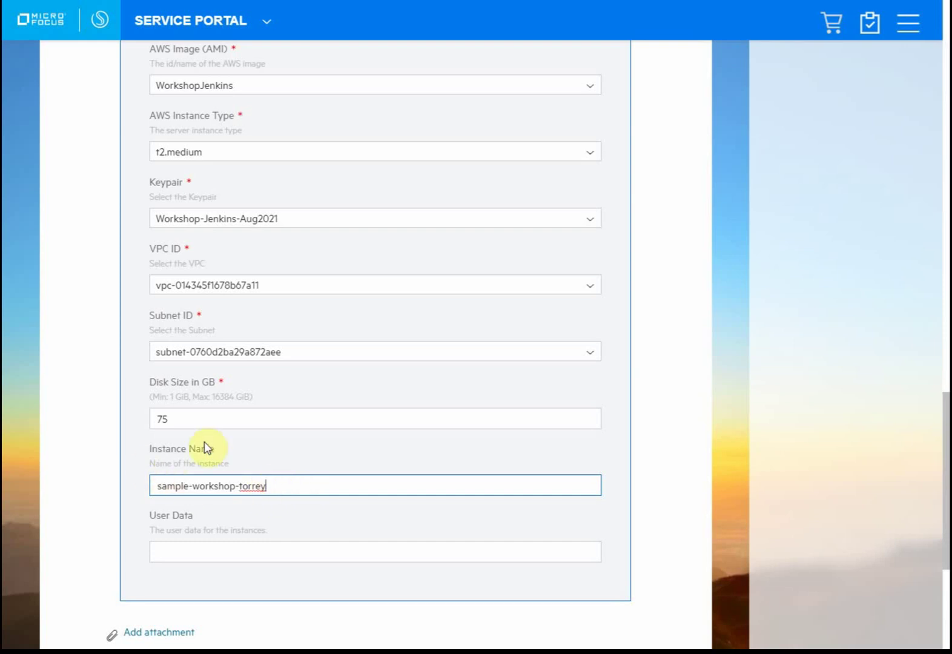
scroll(317, 536, "down", 5)
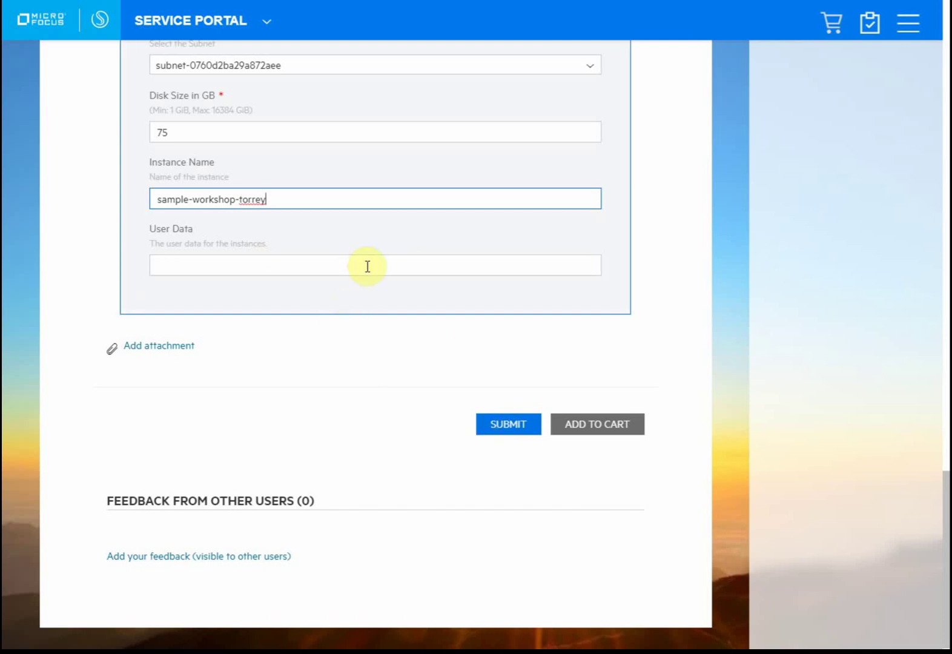
left_click(490, 429)
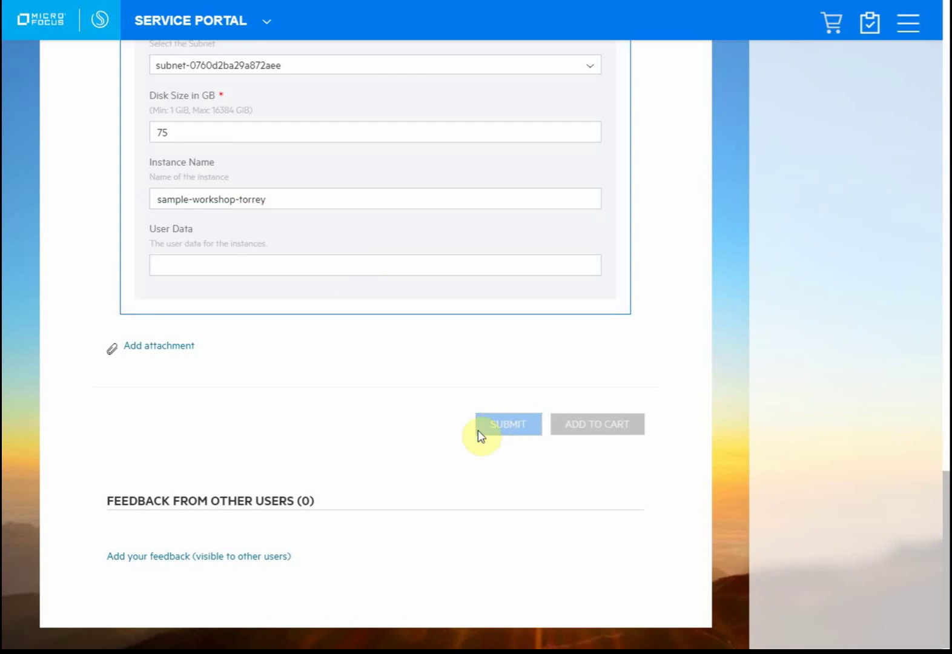